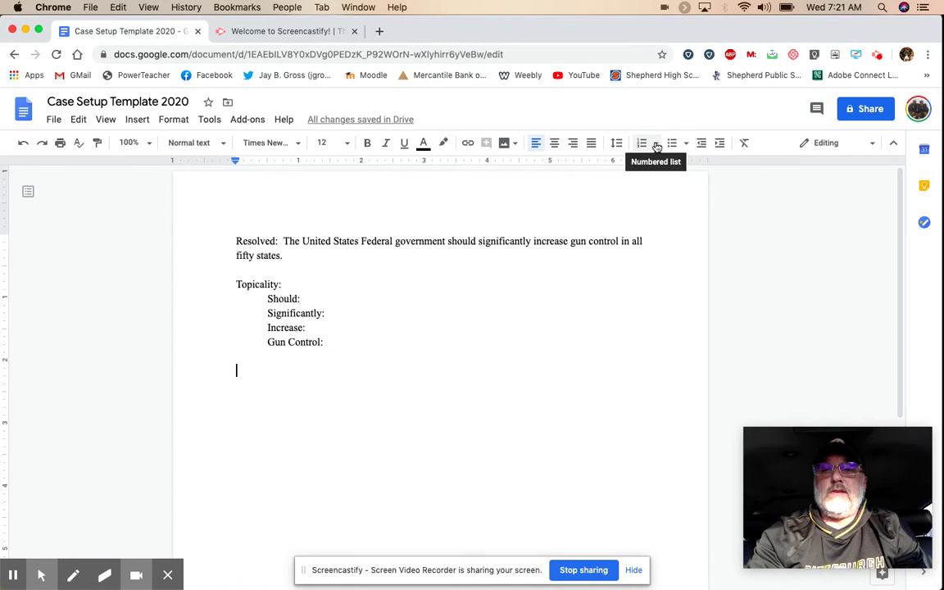
Step: Start a Roman-numeral outline list below the Topicality section with the items Harms, Inherency and Solvency
click(656, 145)
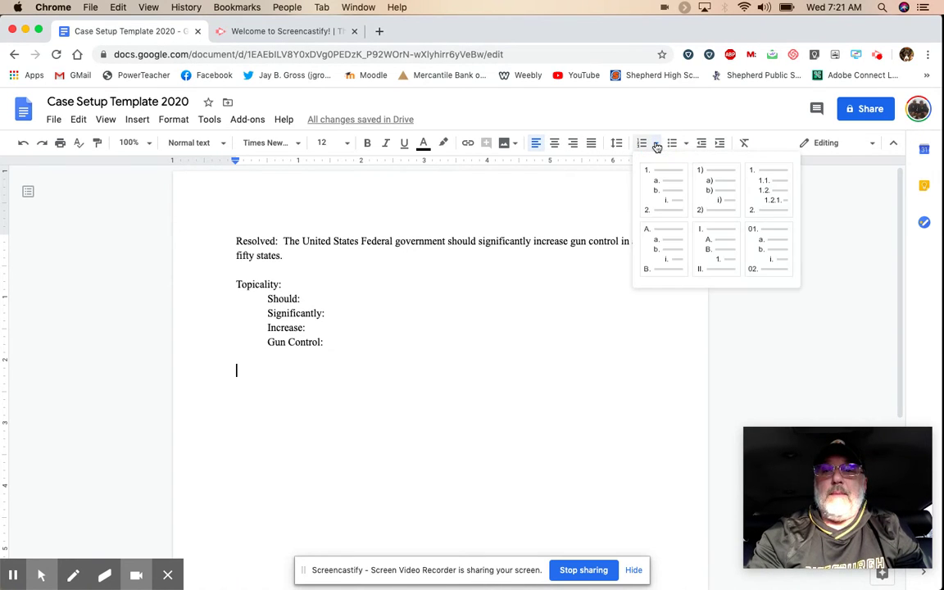
click(708, 254)
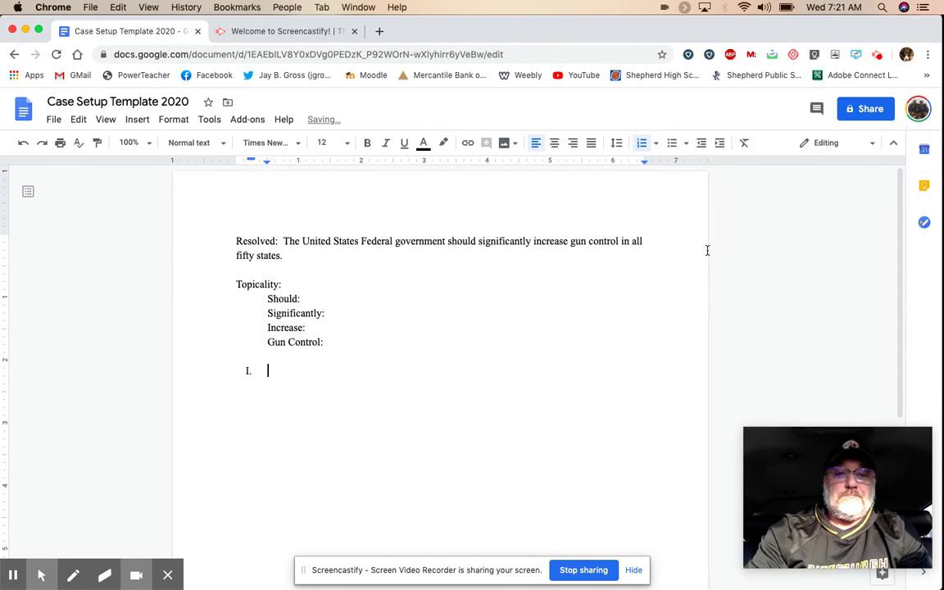
text(Harms)
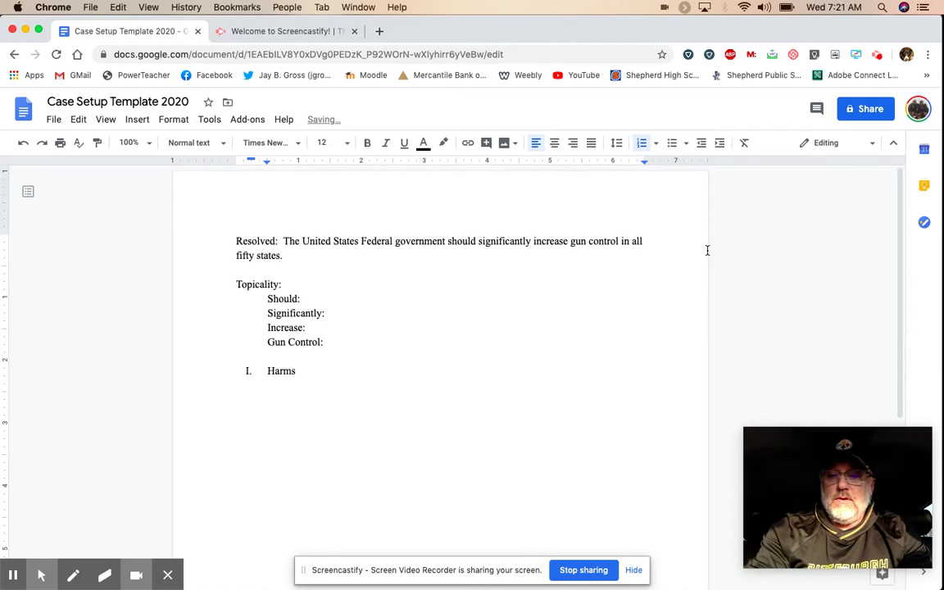
key(Return)
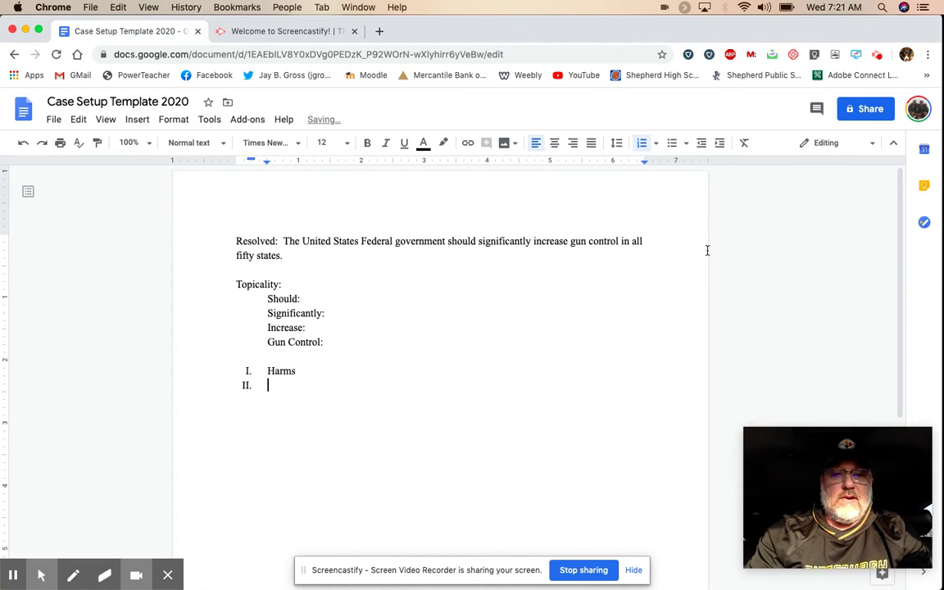
text(Inherency)
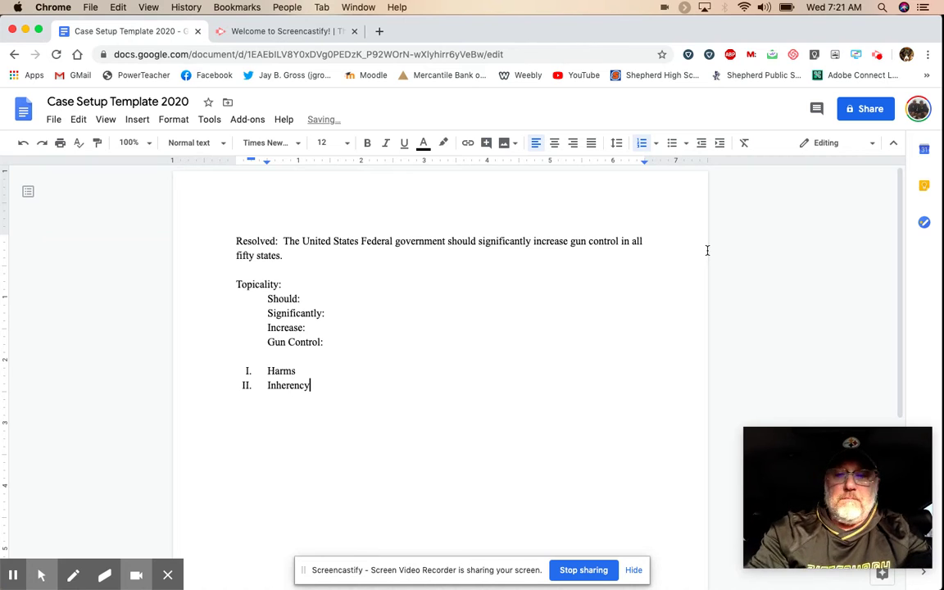
key(Return)
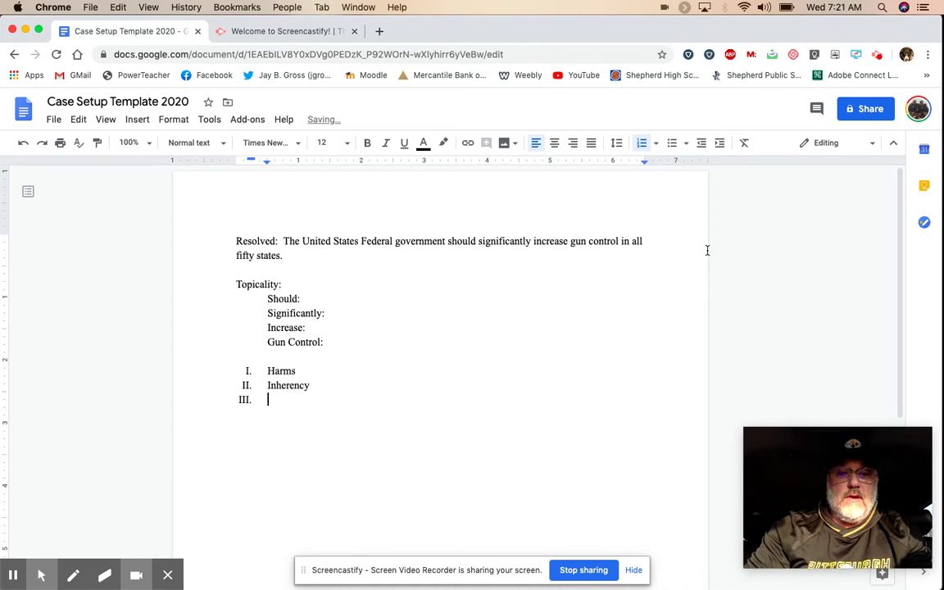
text(Solvency)
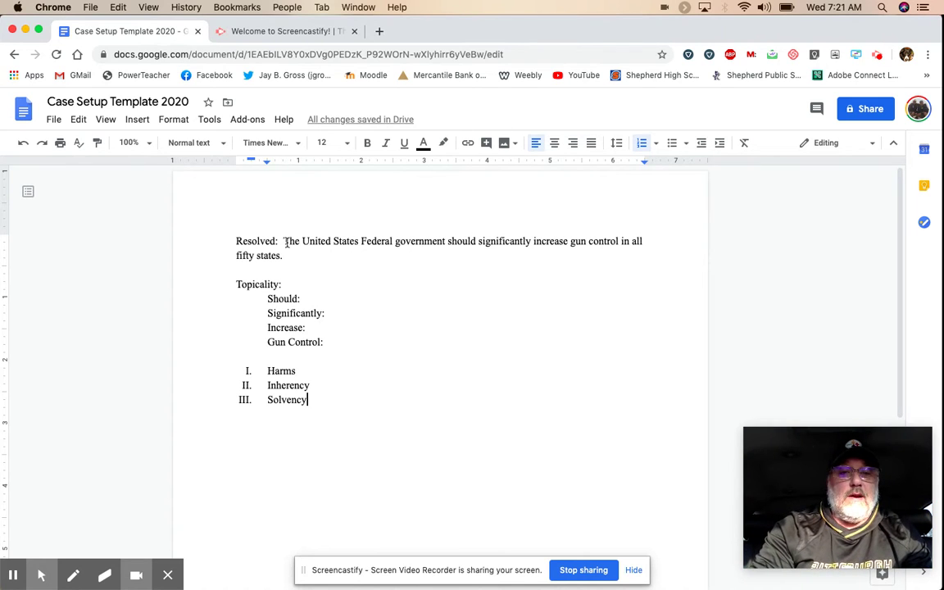
Step: Add the lettered sub-items "Harm A" and "Harm B" under Harms
click(303, 372)
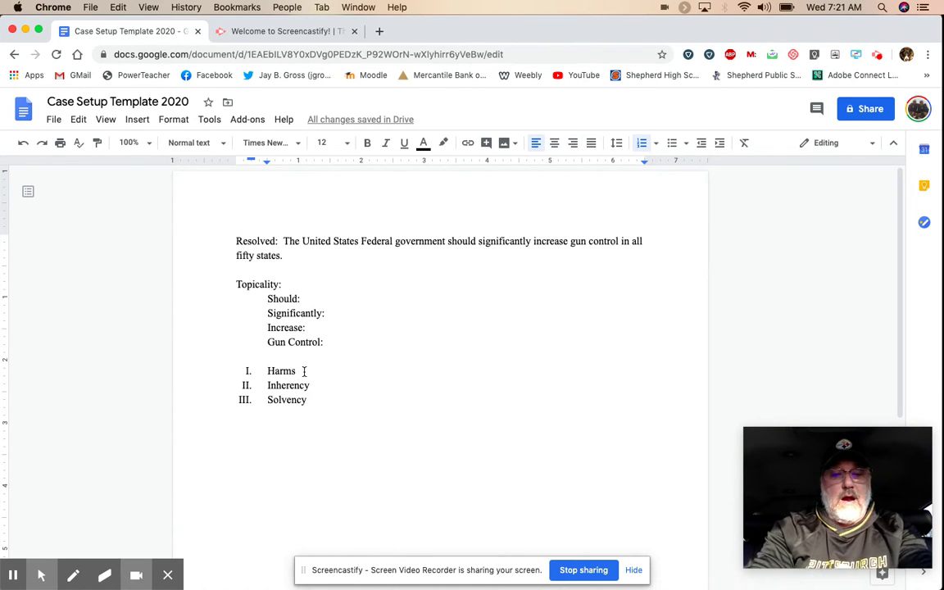
key(Return)
key(Tab)
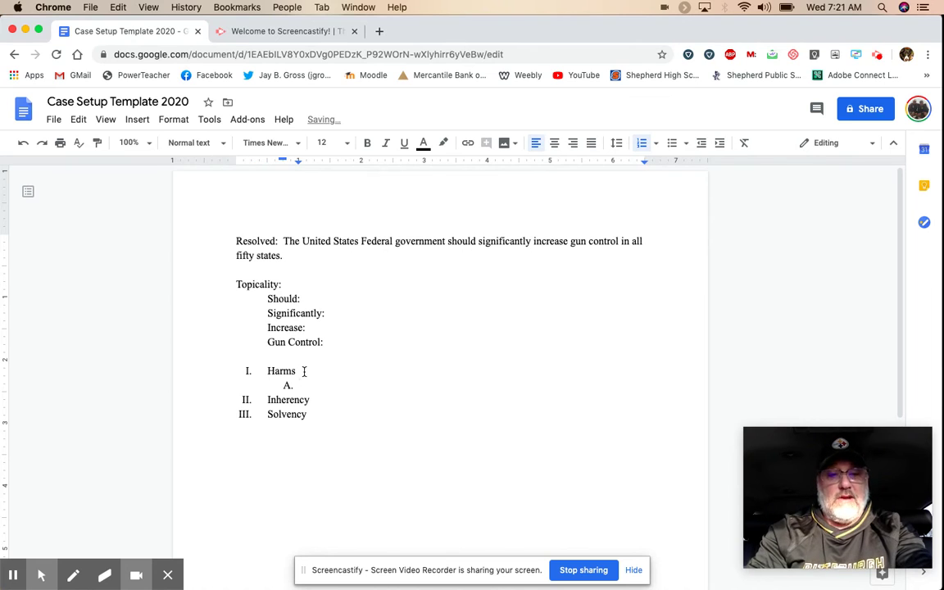
text(Harm )
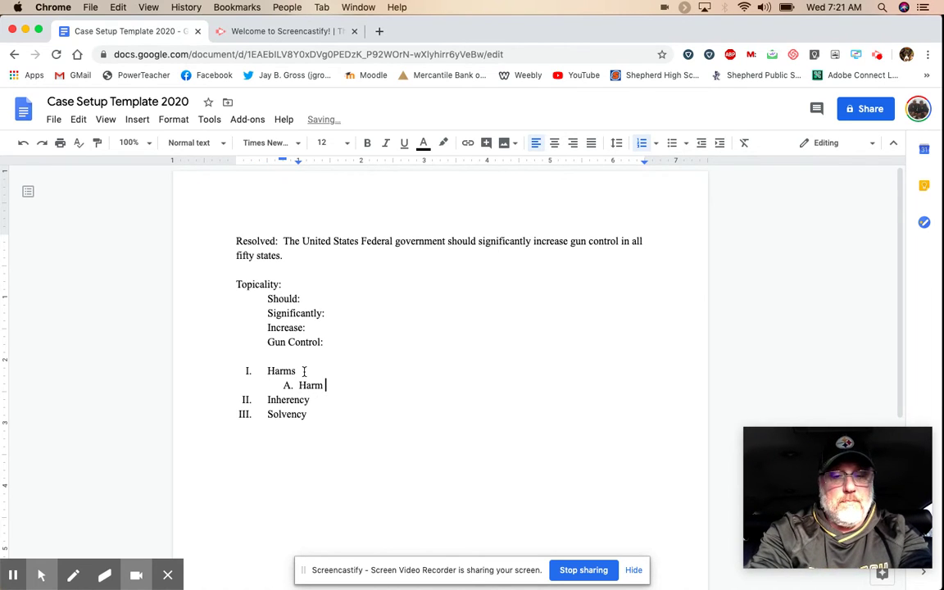
text(A)
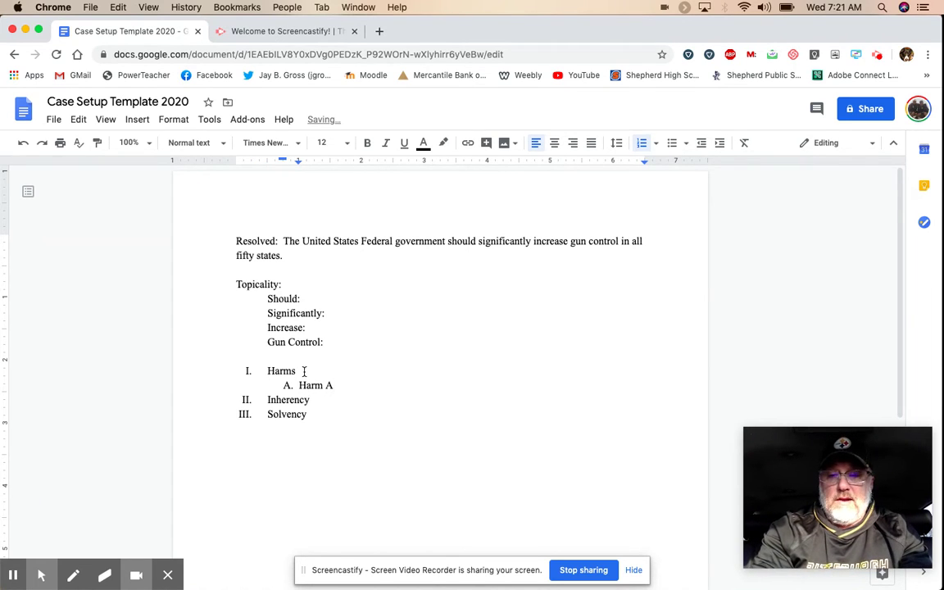
key(Return)
text(Harm B)
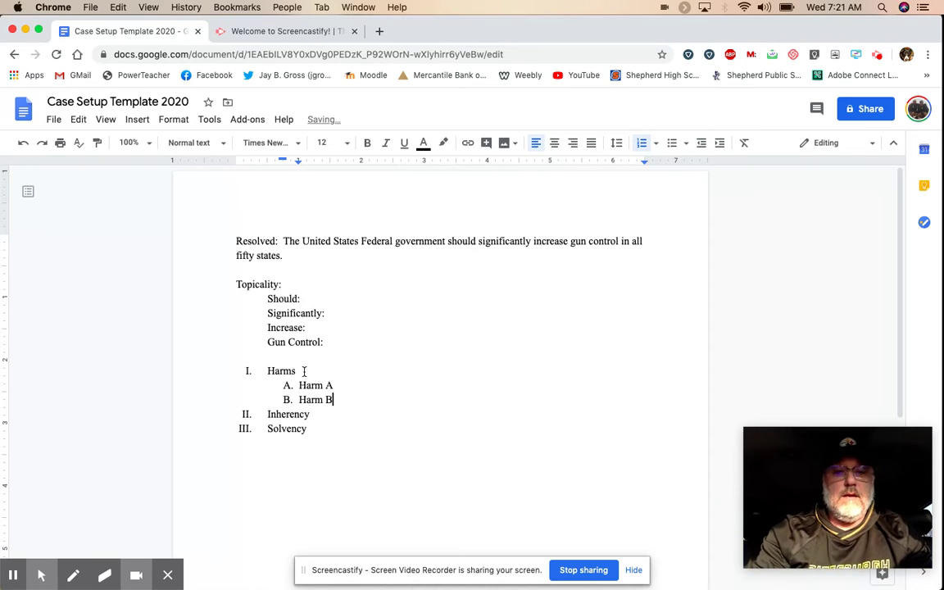
Step: Add the lettered sub-items "Harm A" and "Harm B" under Inherency
key(Down)
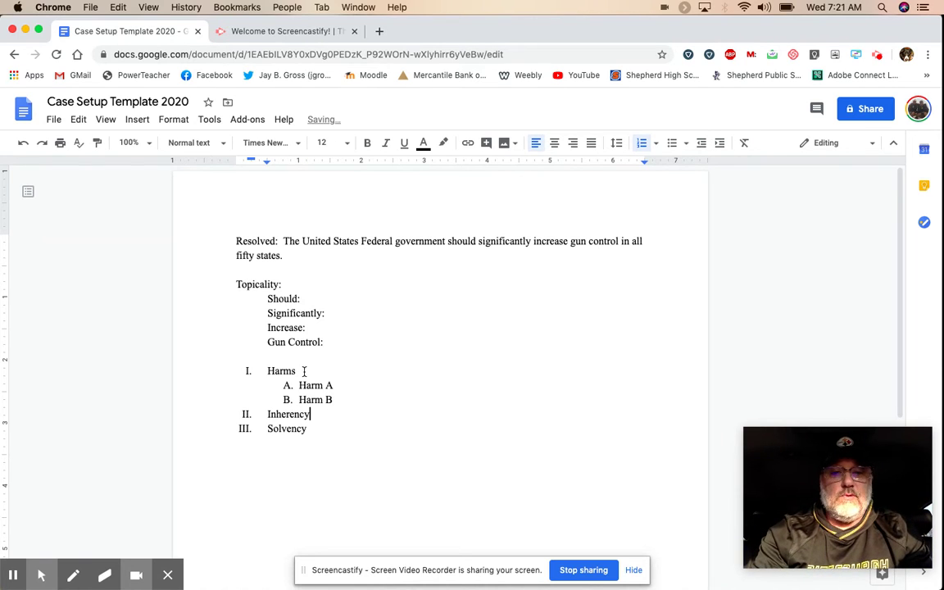
key(Return)
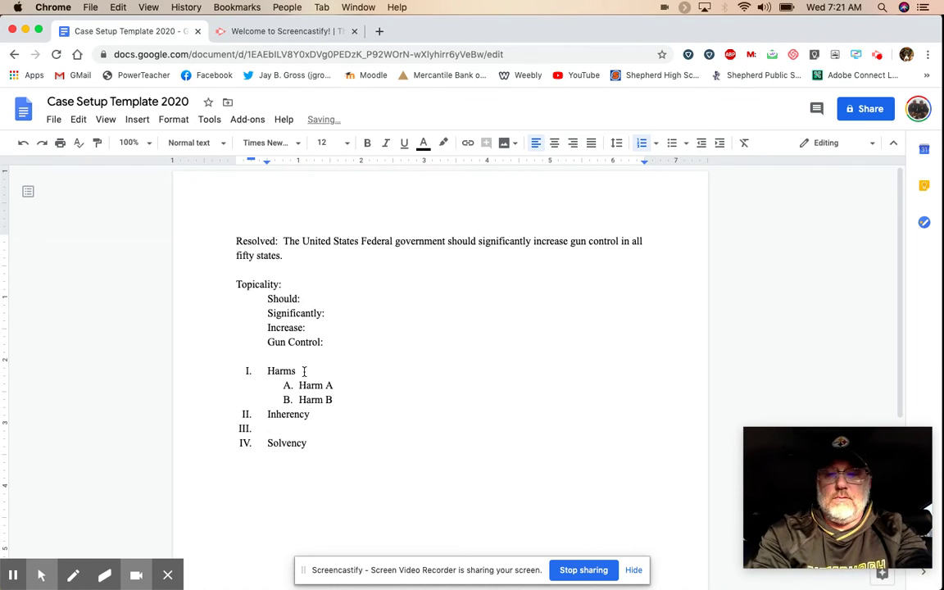
key(Tab)
text(Harm A)
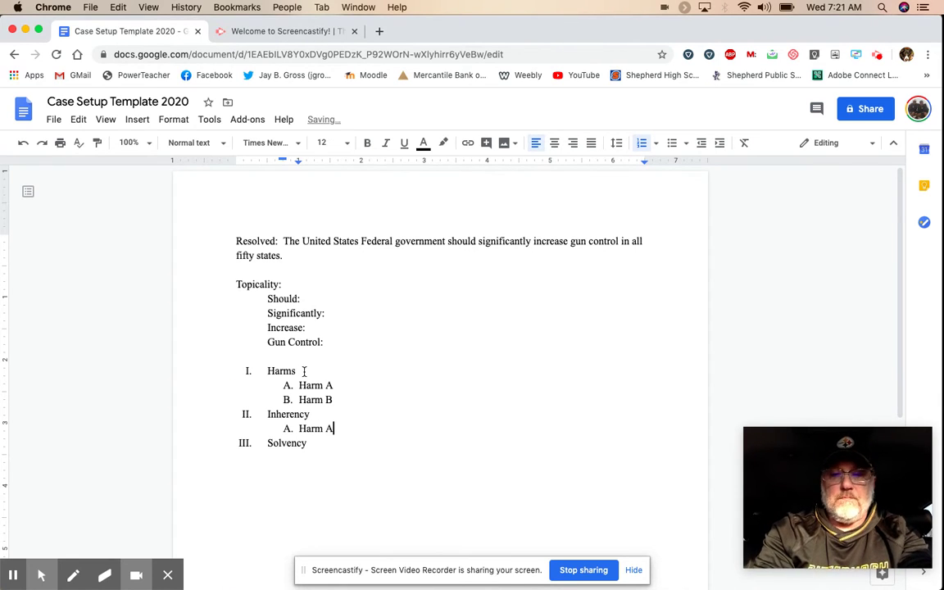
key(Return)
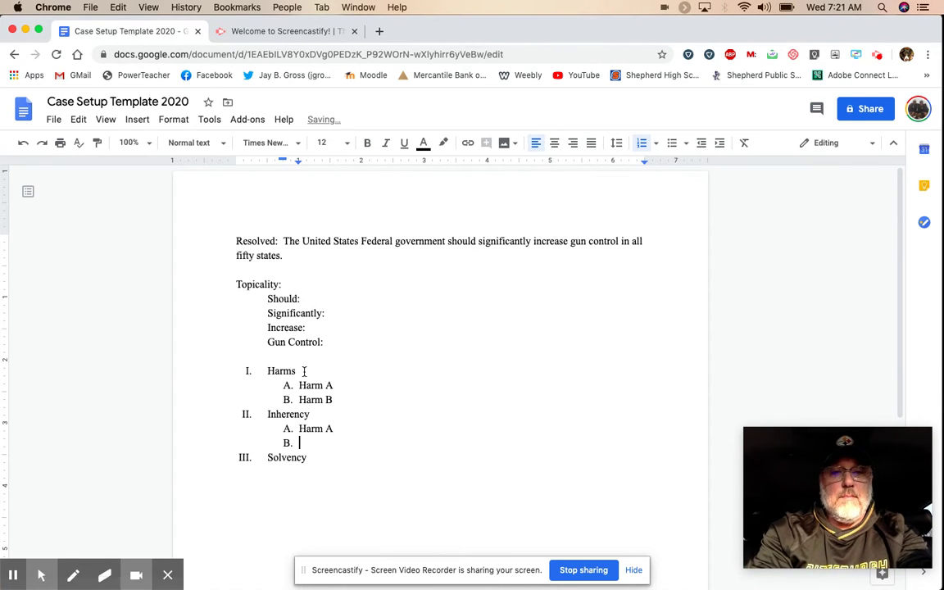
text(Harm)
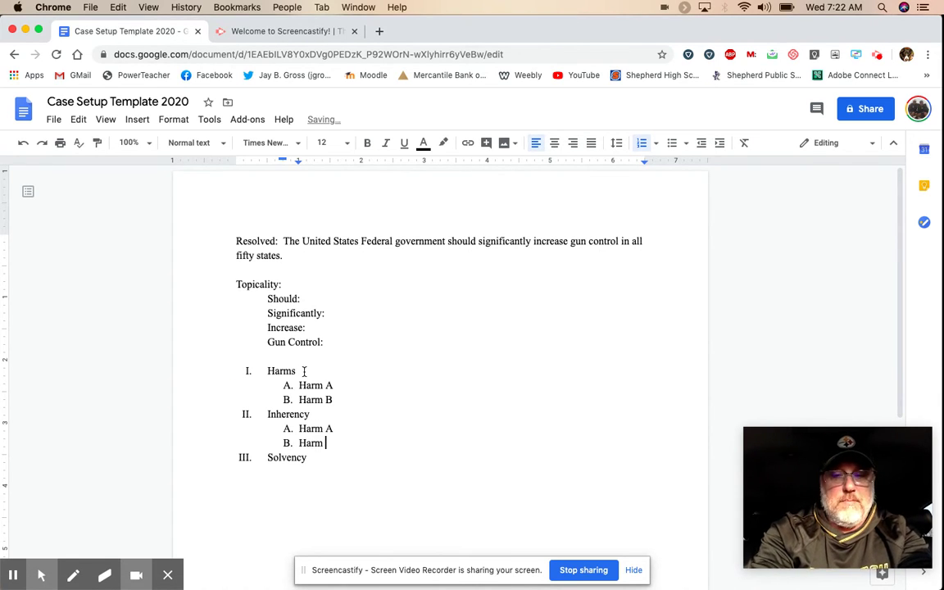
text( B)
Step: Copy the Harm A and Harm B items from Harms to below Solvency and indent both as its lettered sub-items
drag(335, 400, 265, 386)
key(ctrl+c)
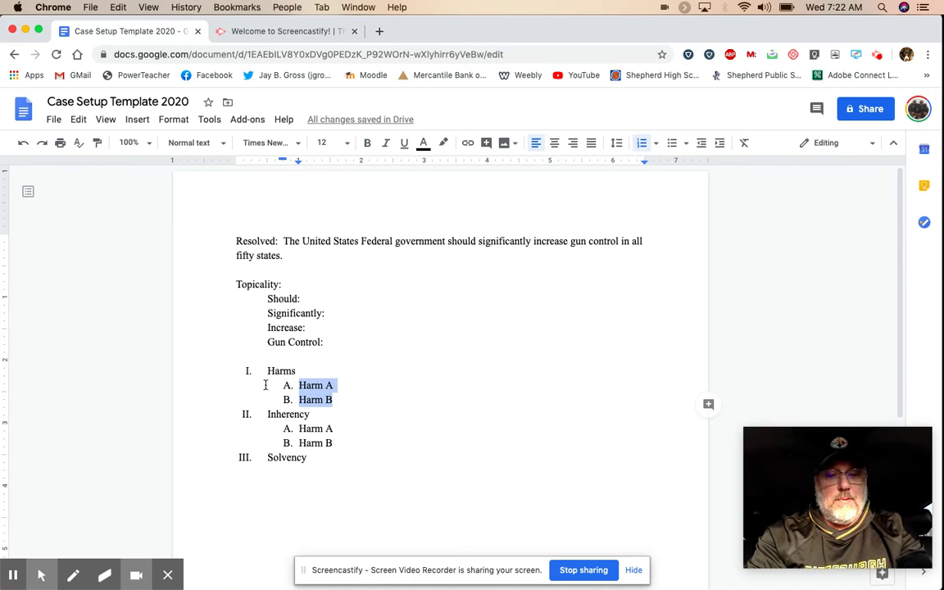
click(309, 458)
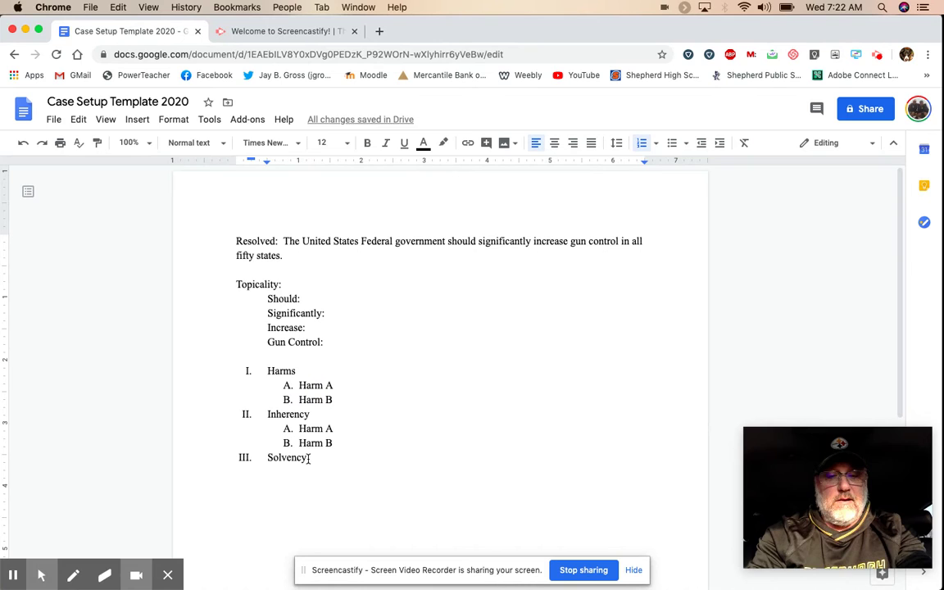
key(Return)
key(ctrl+v)
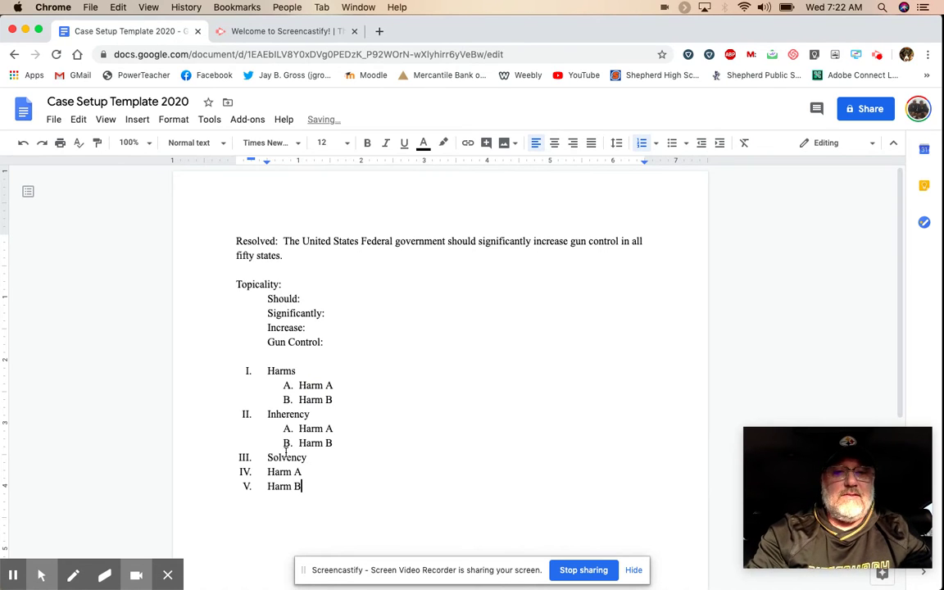
click(268, 472)
key(Tab)
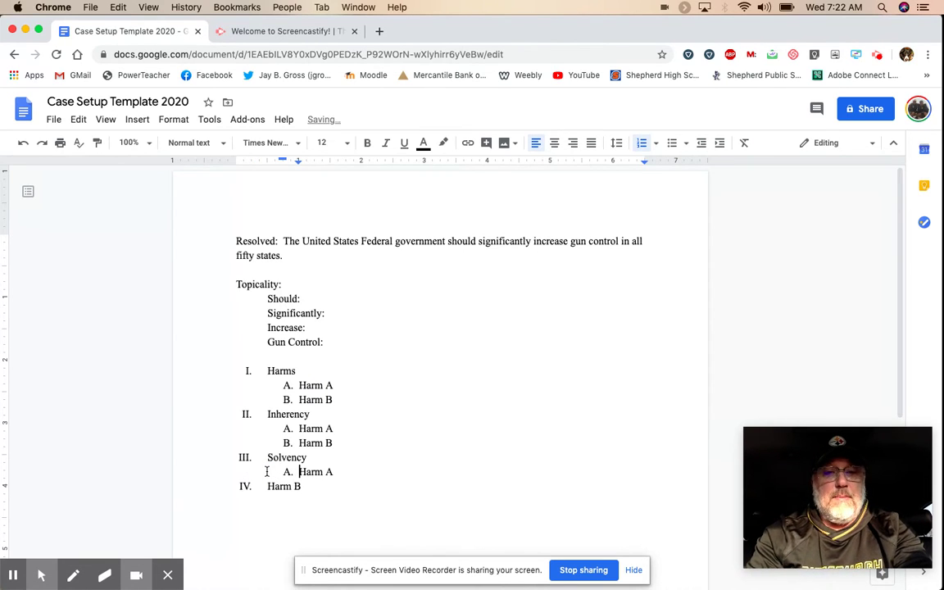
click(268, 487)
key(Tab)
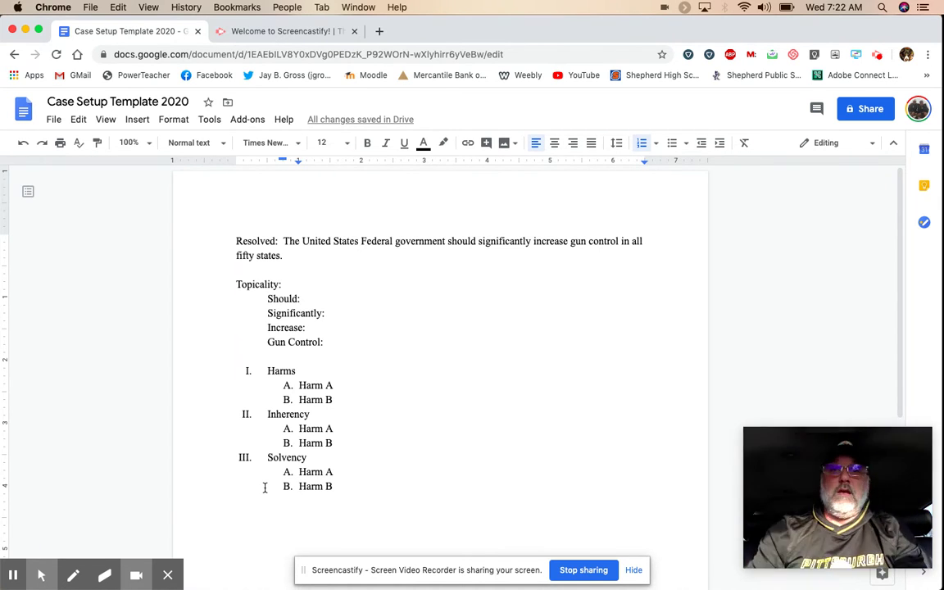
Step: Add the numbered sub-items "Ev #1" and "Ev #2" under Harm A in the Harms section
click(358, 385)
key(Return)
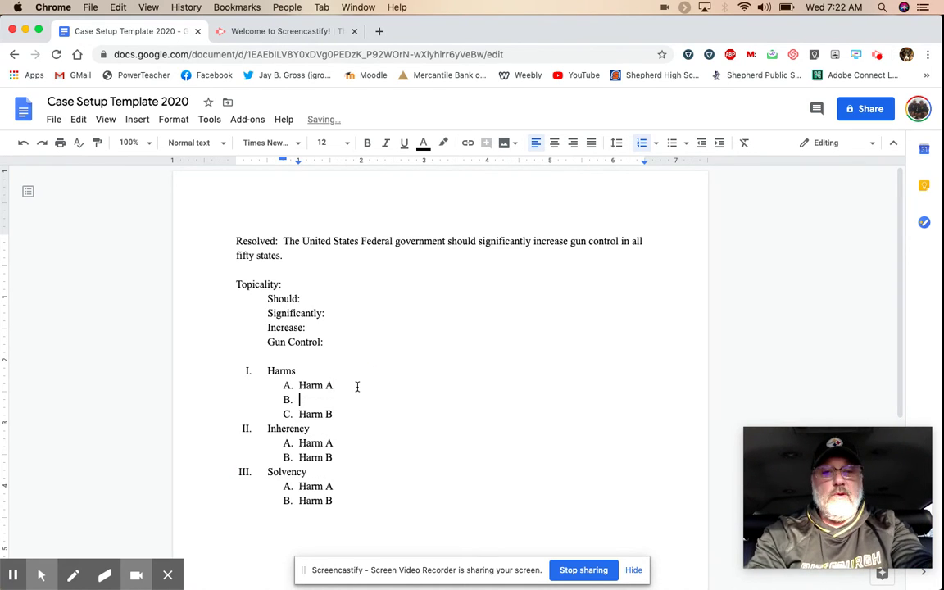
key(Tab)
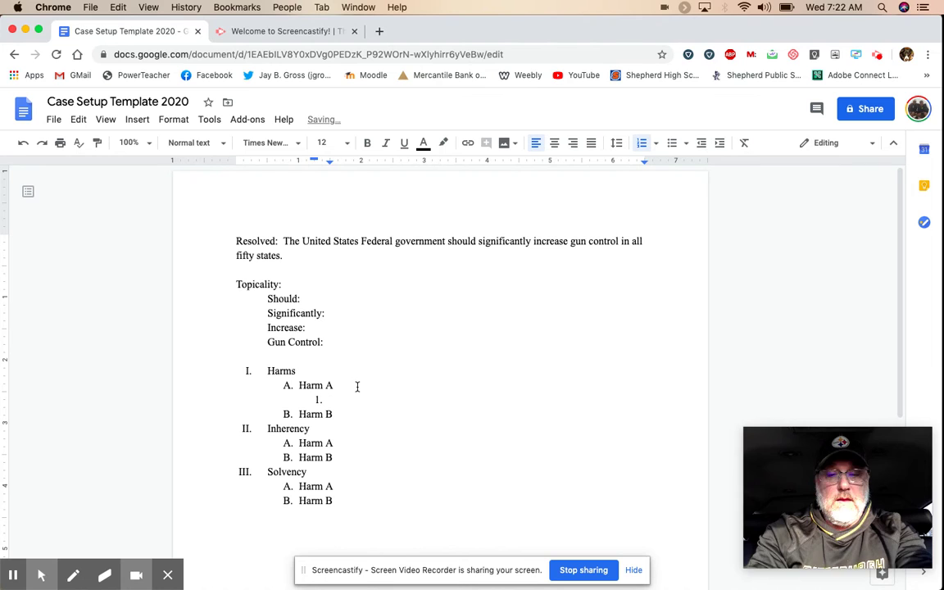
text(Ev #1)
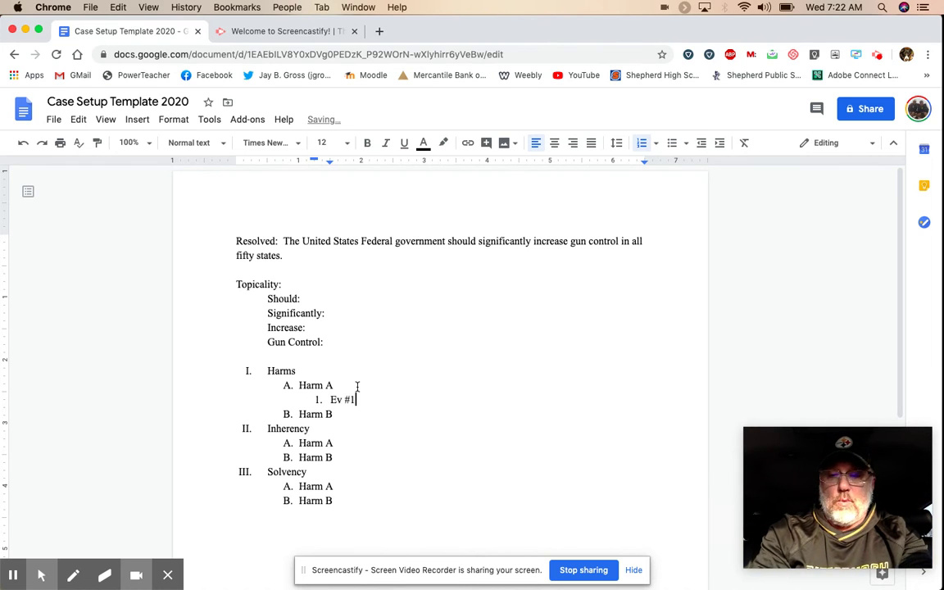
key(Return)
text(Ev #2)
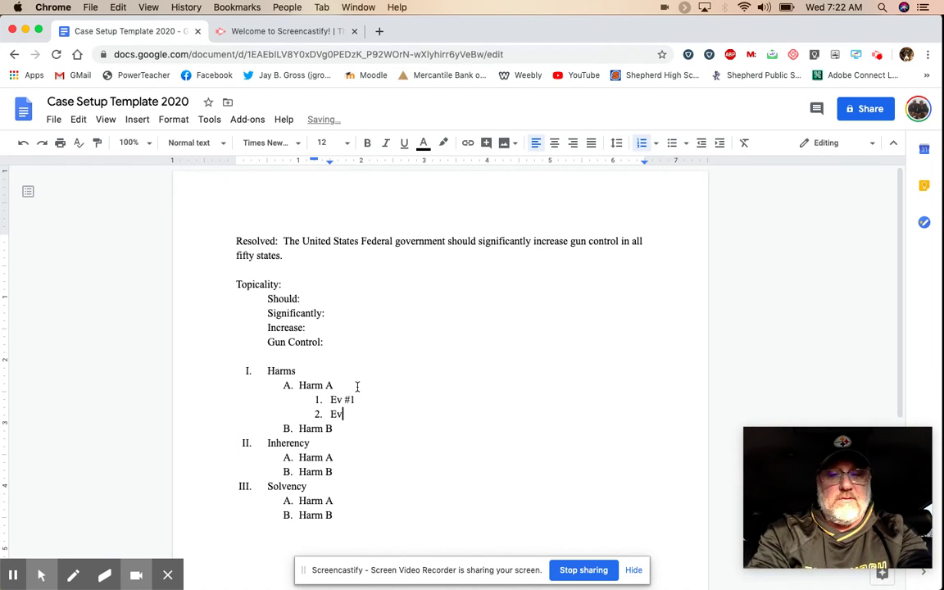
Step: Add the numbered sub-items "Ev #1" and "Ev #2" under Harm B in the Harms section
click(337, 428)
key(Return)
key(Tab)
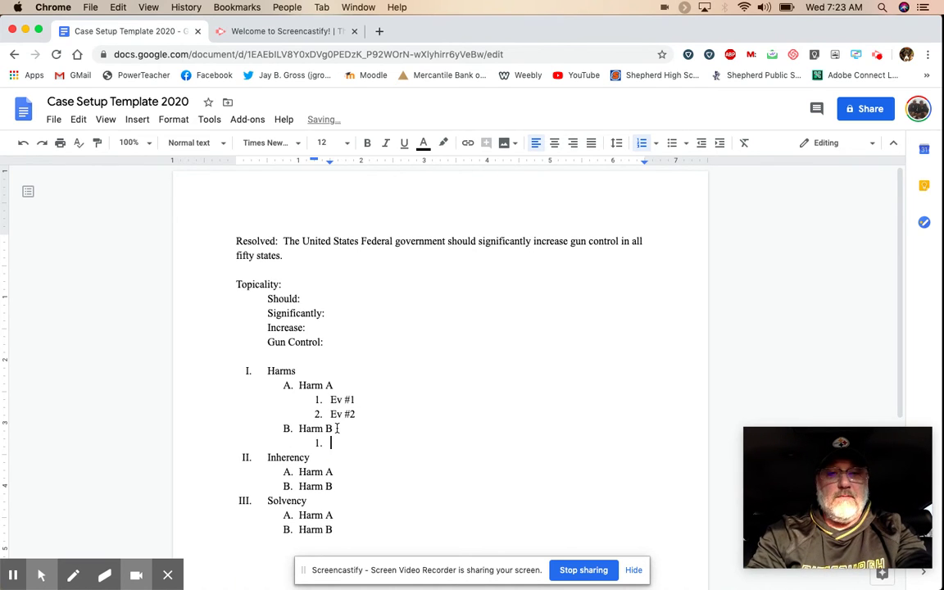
text(E)
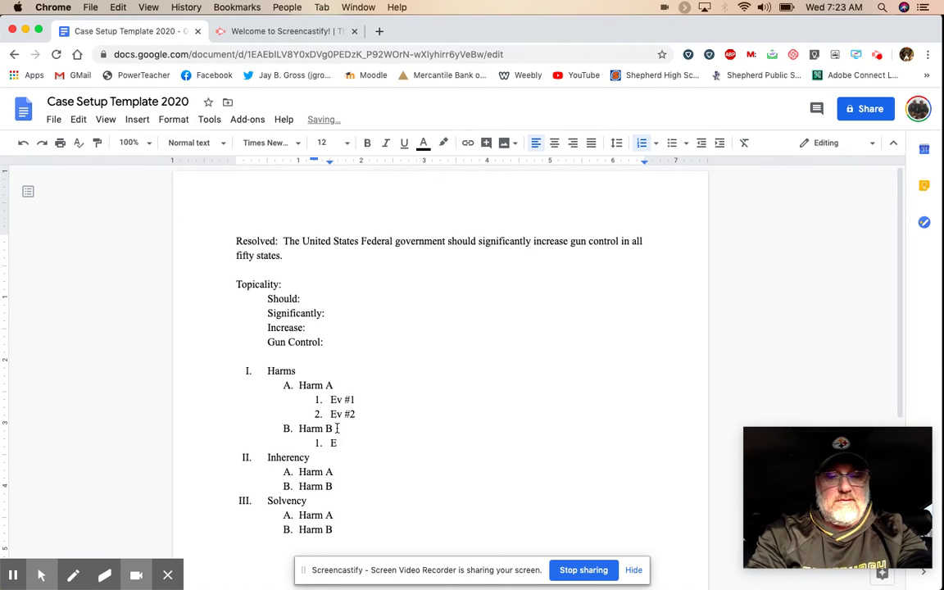
text(v #1)
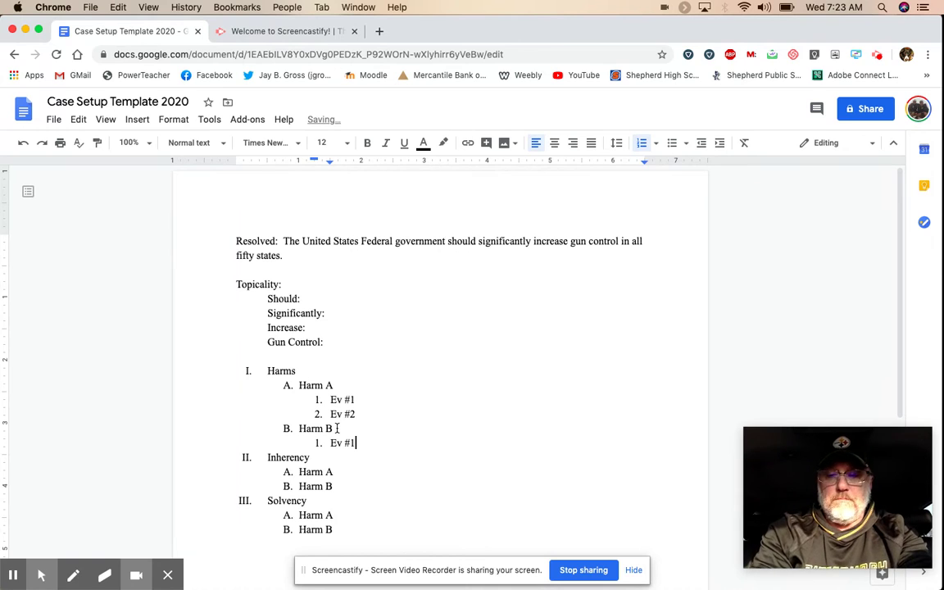
key(Return)
text(Ev)
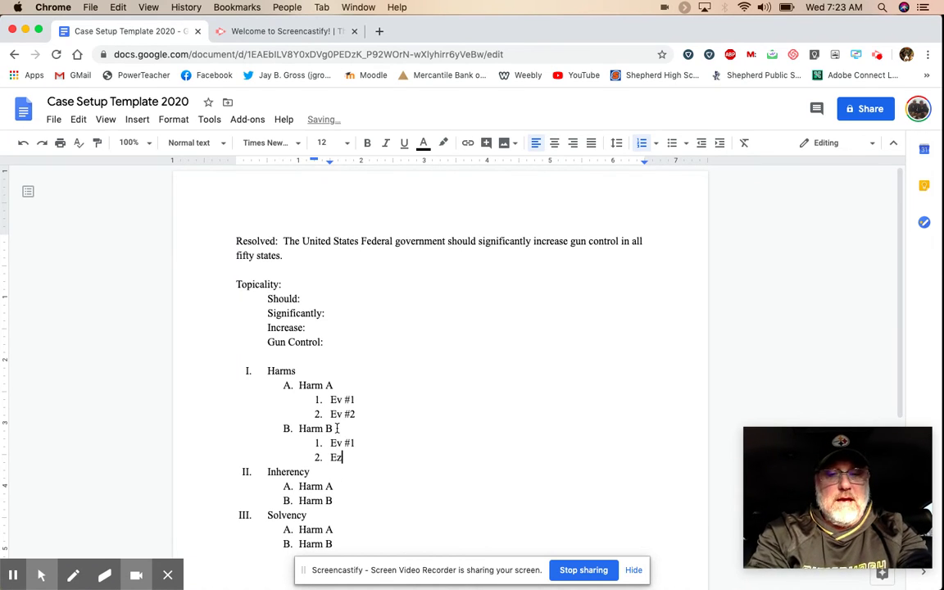
text( #2)
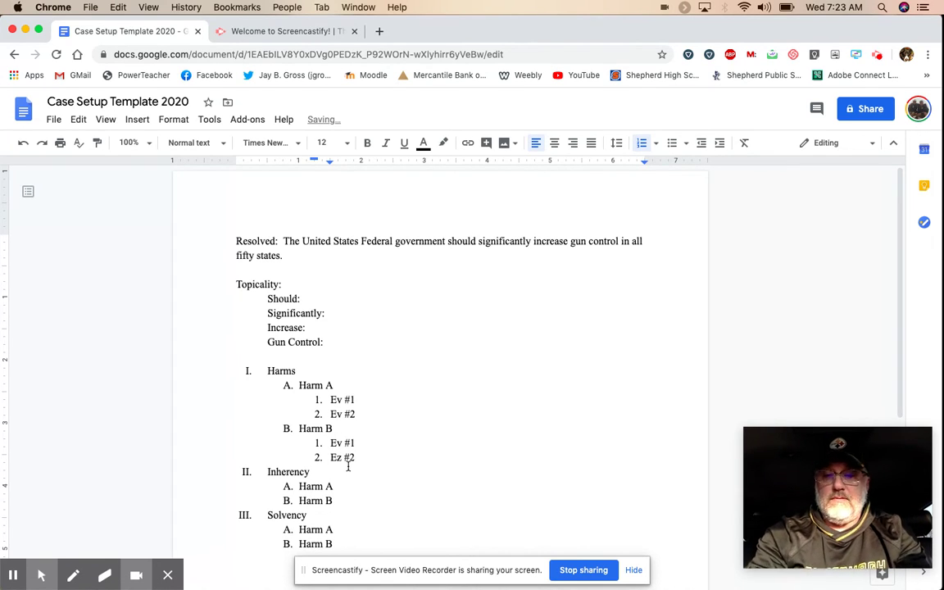
key(Left)
key(Left)
key(Left)
key(BackSpace)
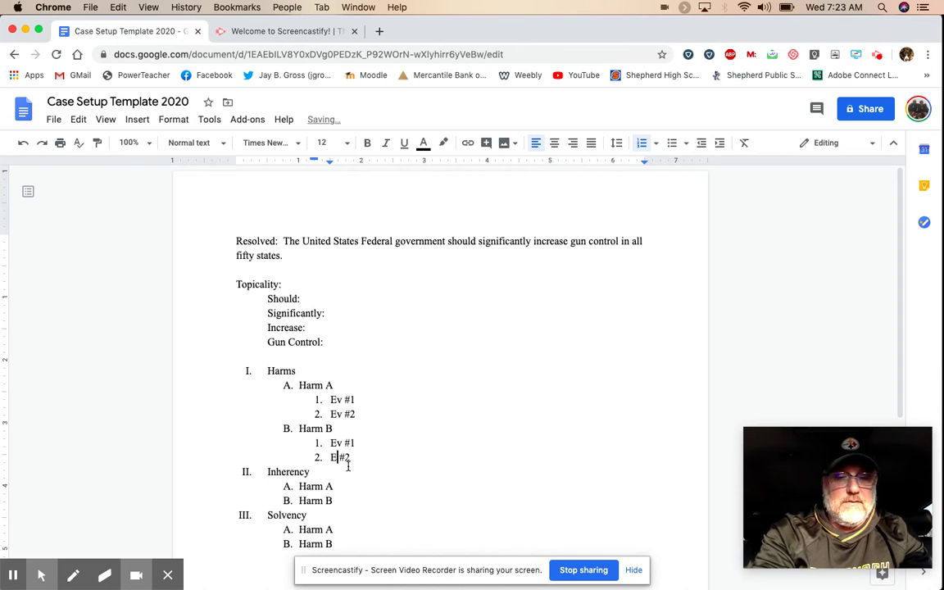
text(v)
Step: Copy the Ev #1 and Ev #2 items from Harm B of Harms as numbered sub-items under Inherency's Harm A
drag(363, 464, 306, 448)
key(super+c)
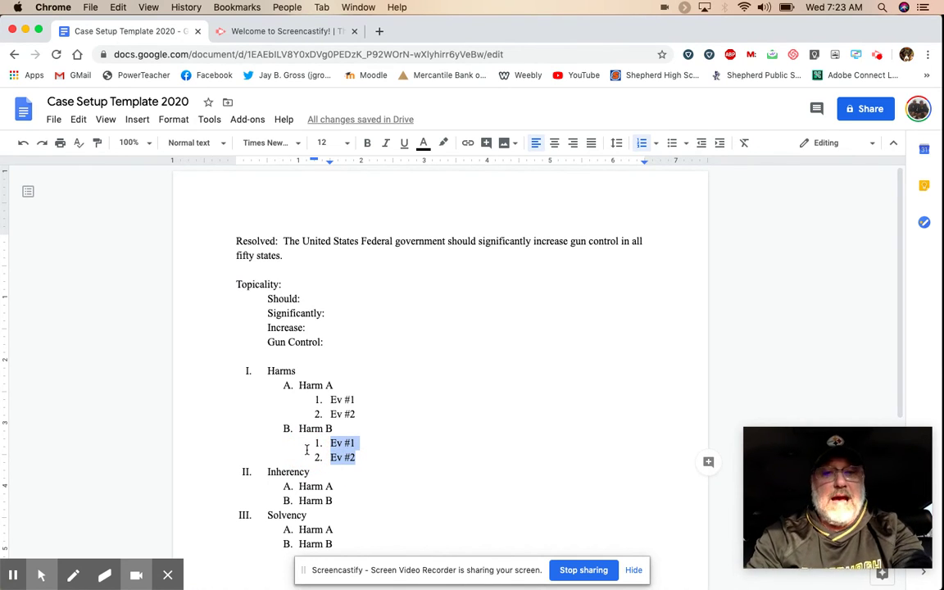
click(333, 486)
key(Return)
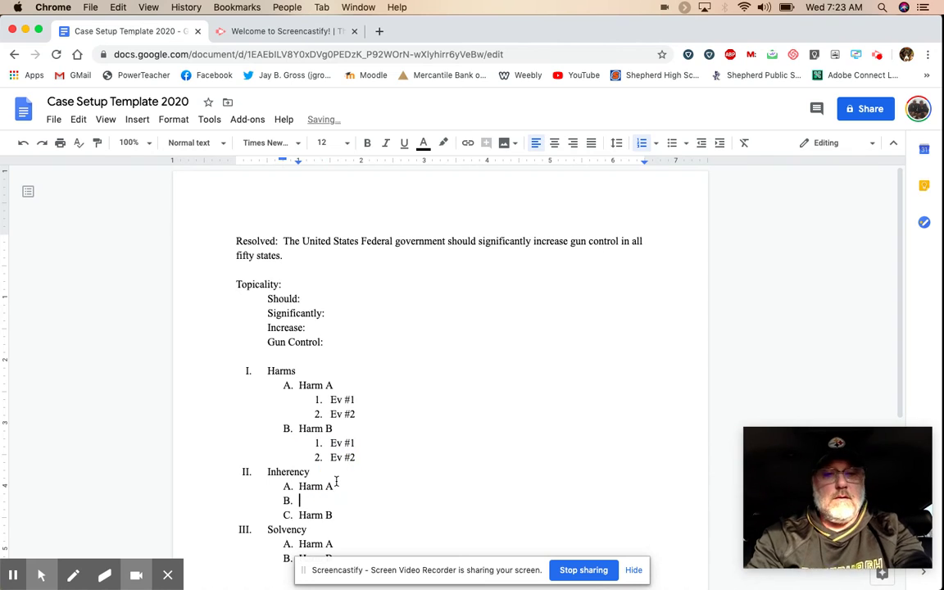
key(Tab)
key(super+v)
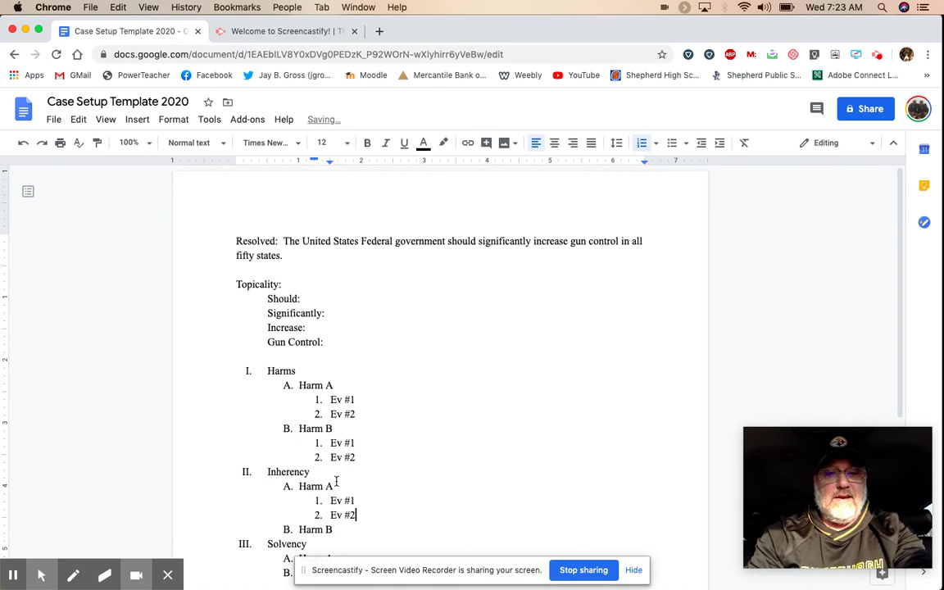
Step: Paste the copied Ev #1 and Ev #2 items as numbered sub-items under Inherency's Harm B
click(344, 529)
key(Return)
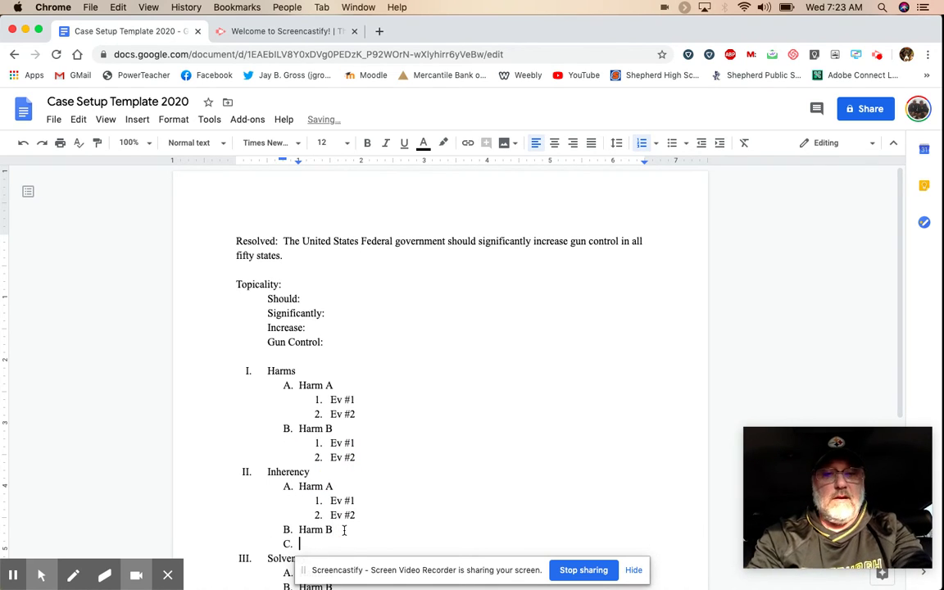
key(Tab)
key(super+v)
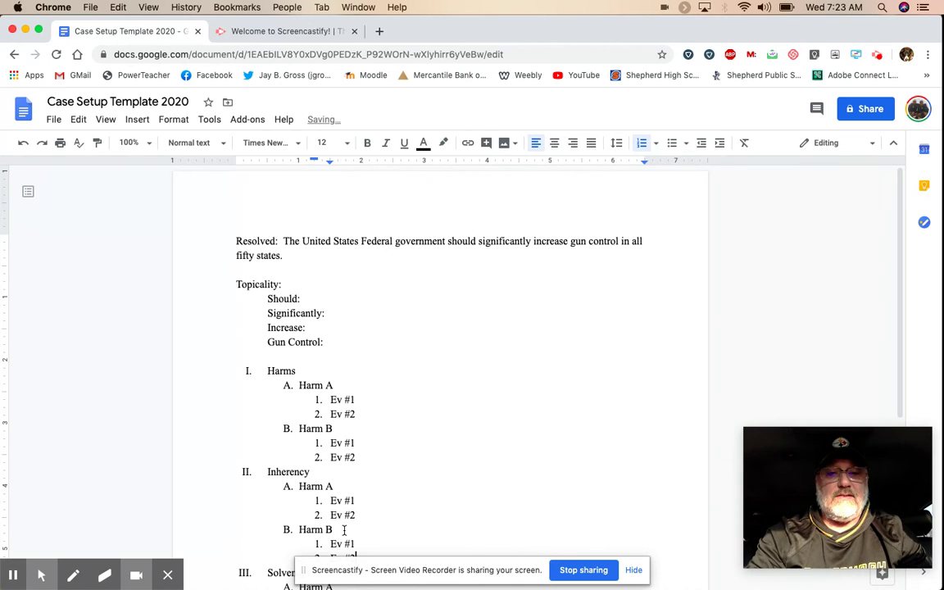
Step: Paste the copied Ev #1 and Ev #2 items as numbered sub-items under Solvency's Harm A
scroll(344, 529, down, 3)
click(344, 461)
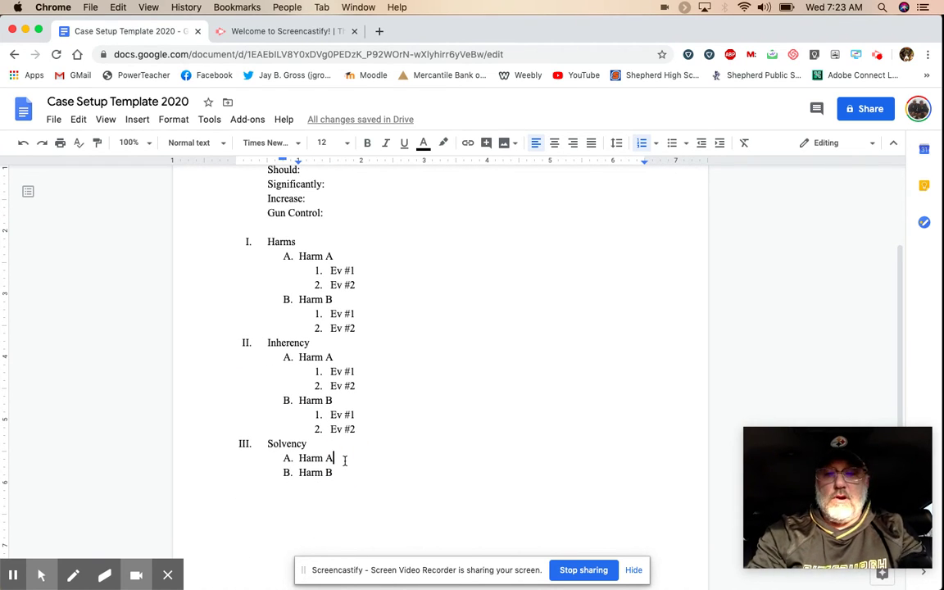
key(Return)
key(Tab)
key(super+v)
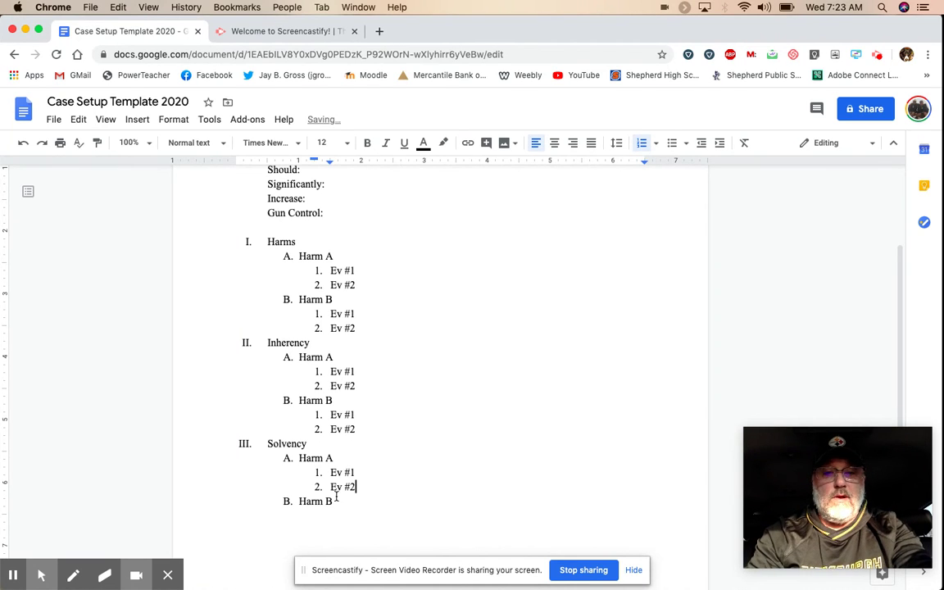
Step: Paste the copied Ev #1 and Ev #2 items as numbered sub-items under Solvency's Harm B
click(340, 501)
key(Return)
key(Tab)
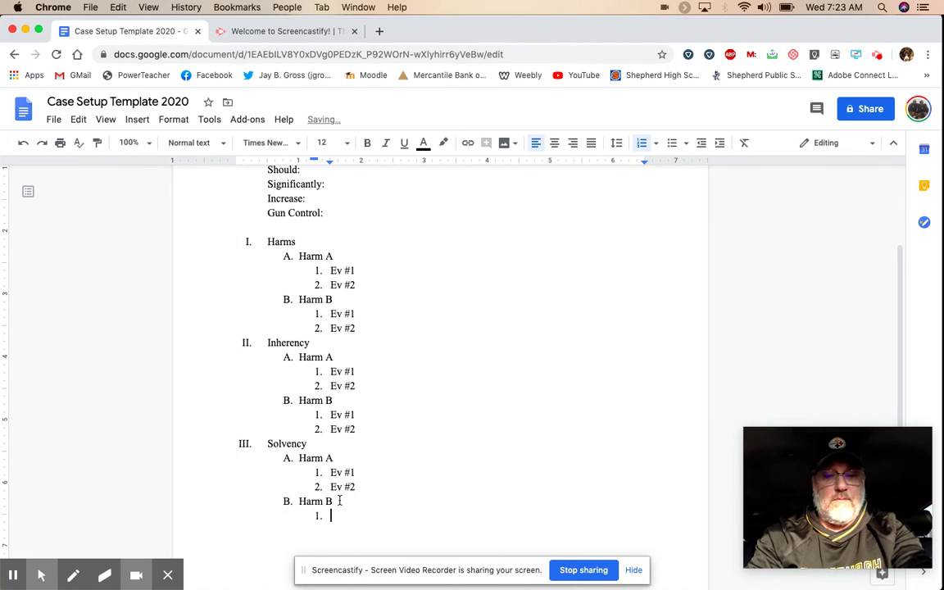
key(super+v)
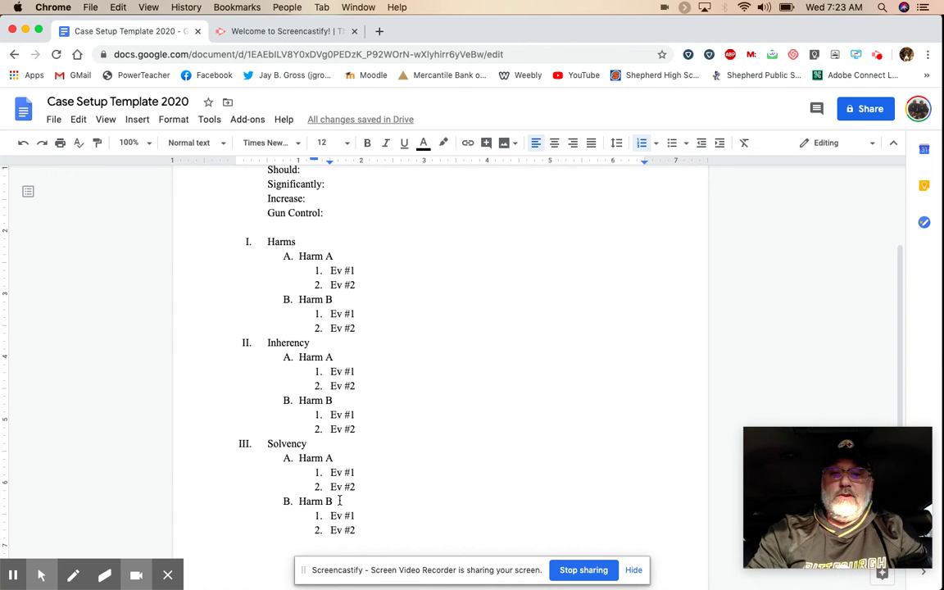
Step: Insert the heading line "Case Side" above the Resolved statement, with a blank line between them
scroll(344, 496, up, 3)
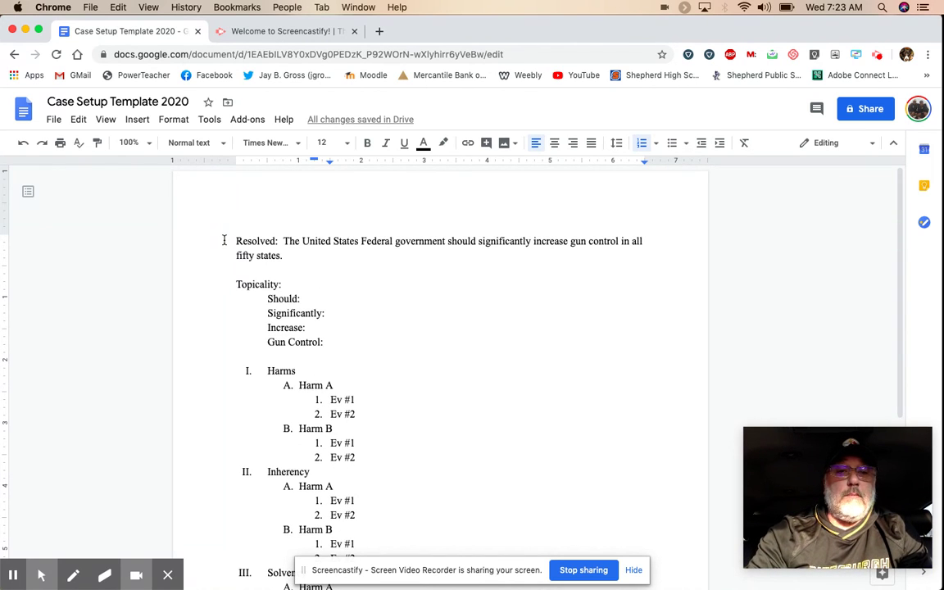
click(227, 241)
text(Case )
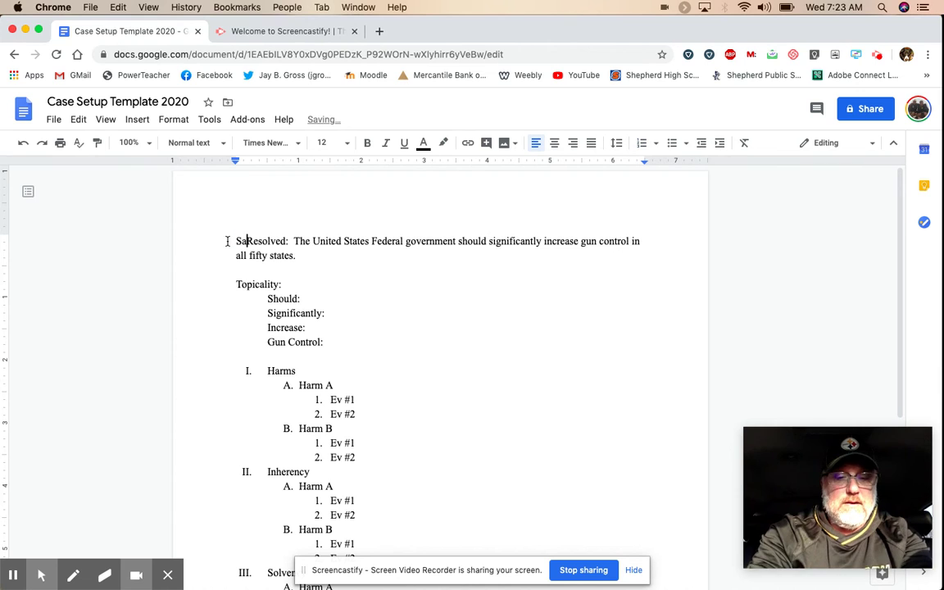
text(Side)
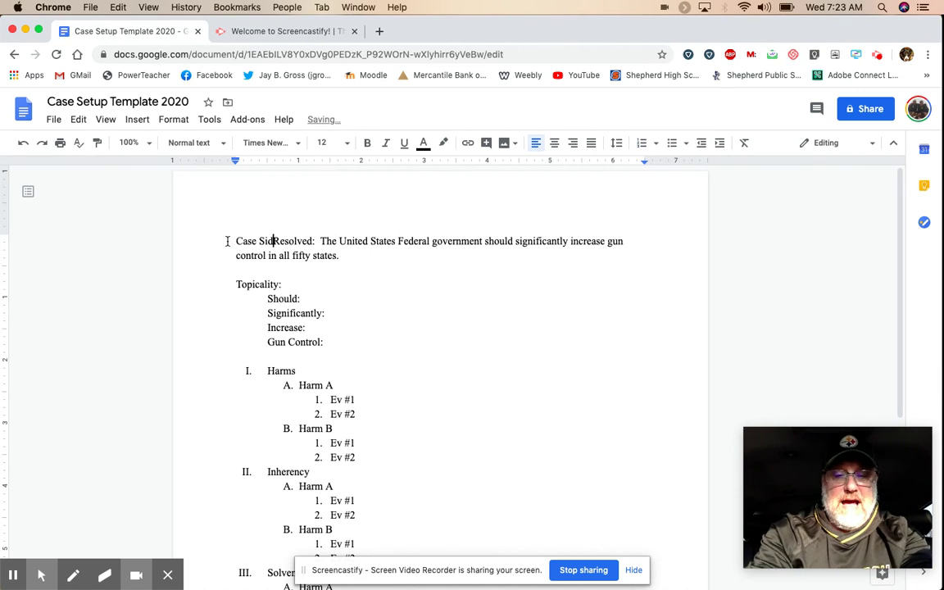
key(Return)
key(Return)
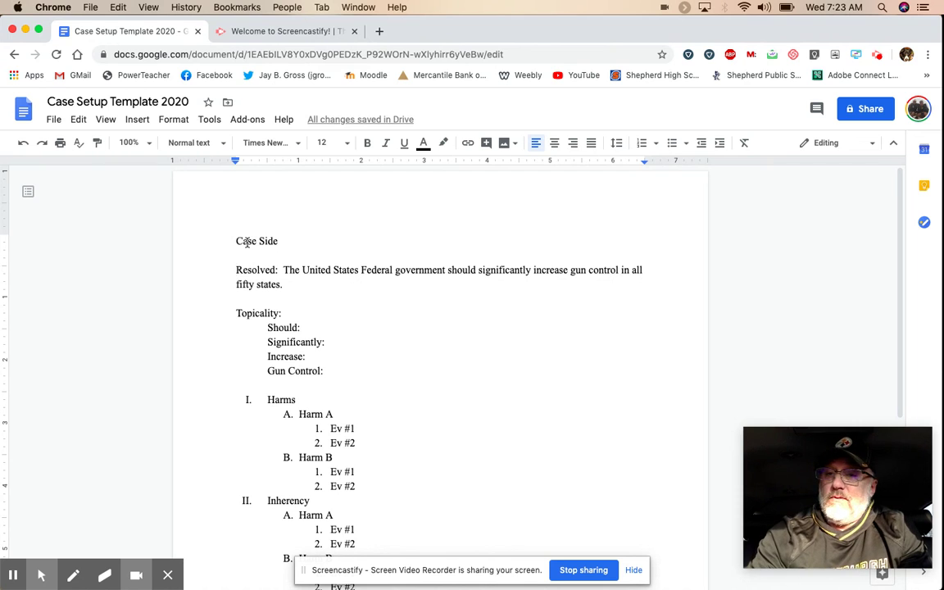
scroll(294, 237, down, 2)
scroll(294, 238, down, 3)
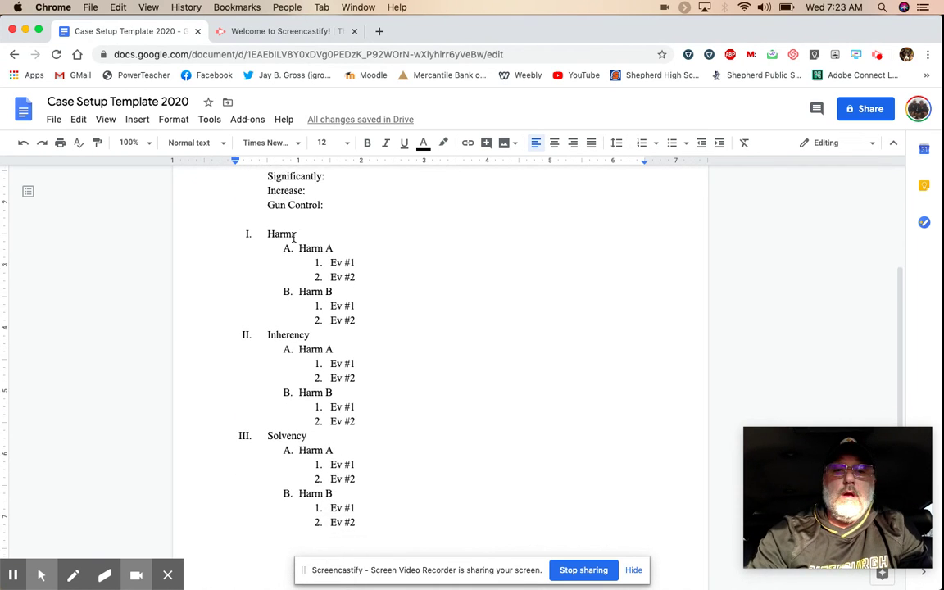